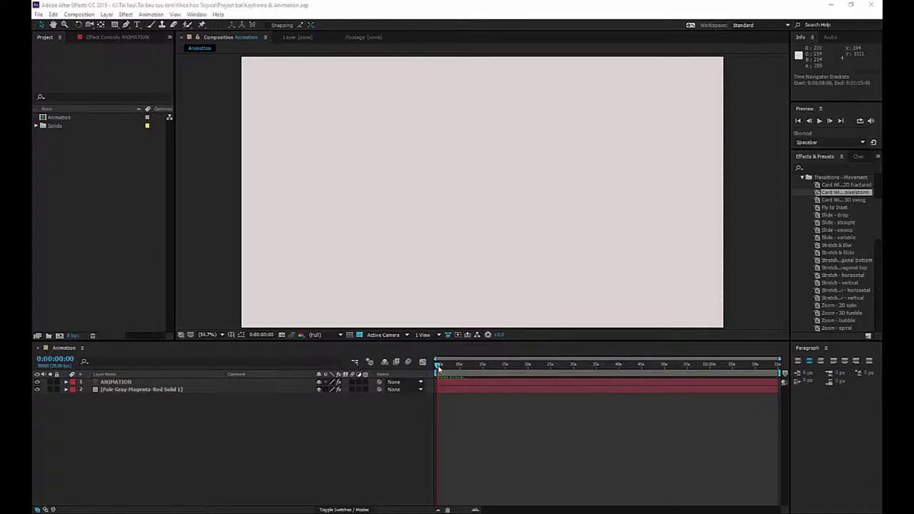
Scrub through the Card Wipe reveal of the ANIMATION text up to 3 seconds.
{"action": "left_click_drag", "start_coordinate": [439, 367], "coordinate": [450, 371]}
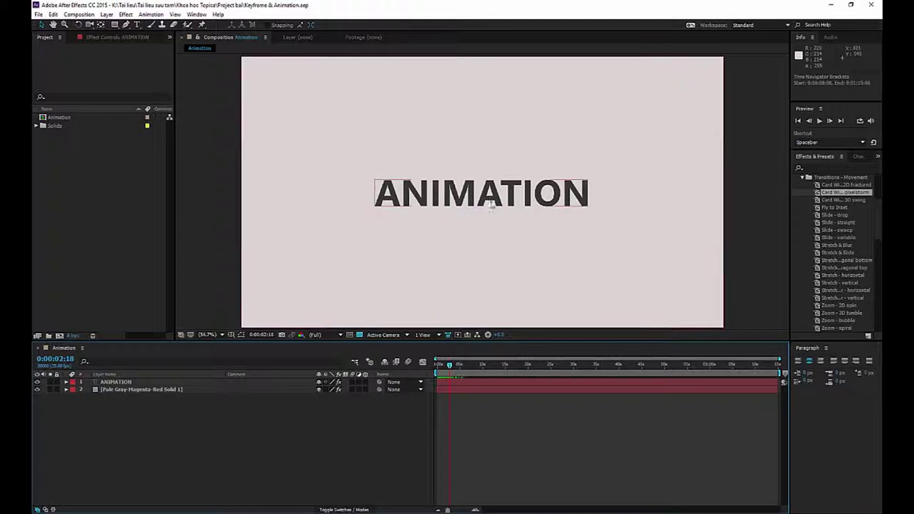
{"action": "left_click_drag", "start_coordinate": [450, 367], "coordinate": [422, 366]}
{"action": "key", "text": "space"}
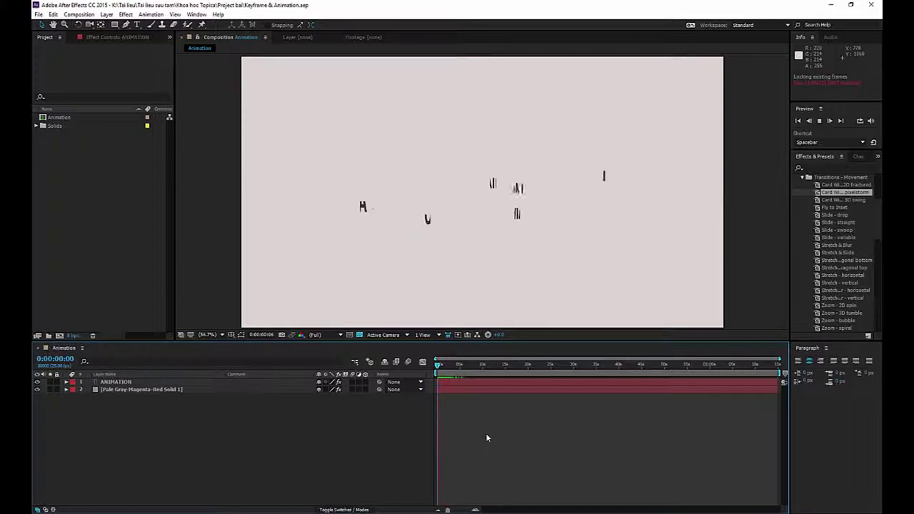
Expand the ANIMATION layer to show its Card Wipe effects, zoom the timeline to the opening seconds, and review the wipe.
{"action": "left_click", "coordinate": [453, 381]}
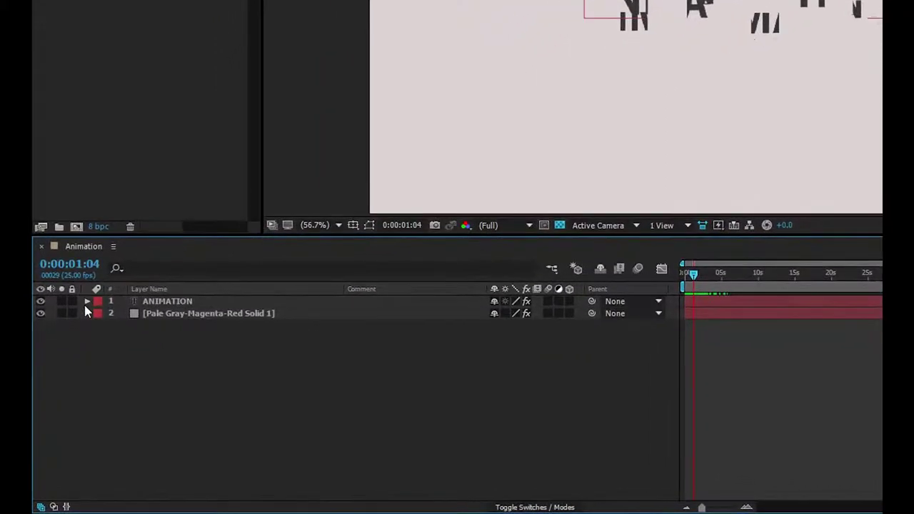
{"action": "left_click", "coordinate": [86, 303]}
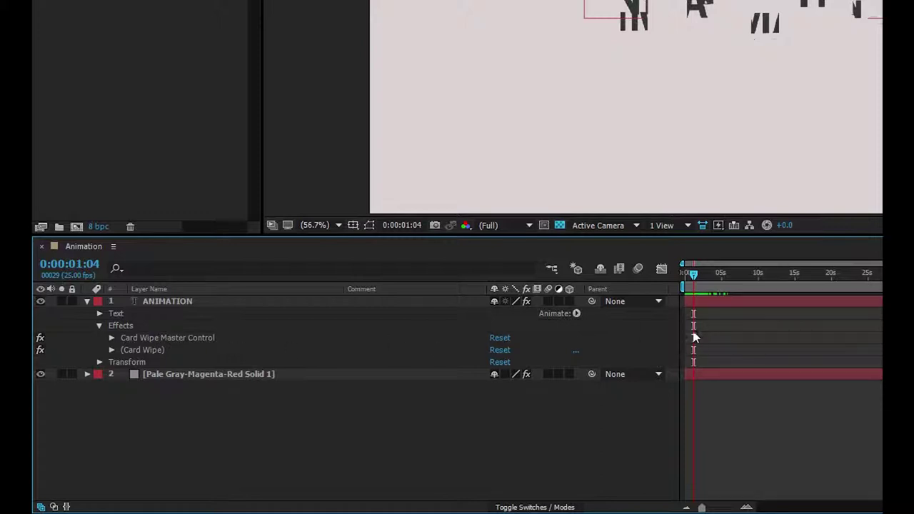
{"action": "key", "text": "equal"}
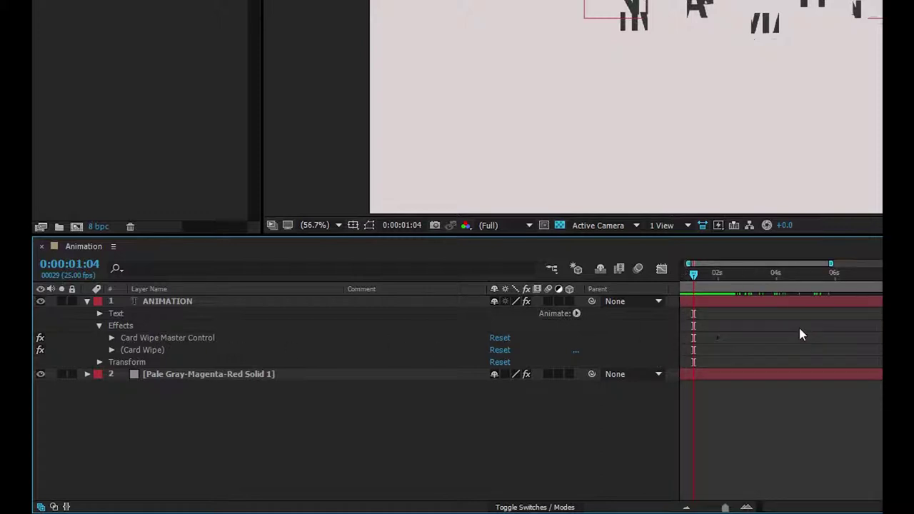
{"action": "key", "text": "Home"}
{"action": "key", "text": "equal"}
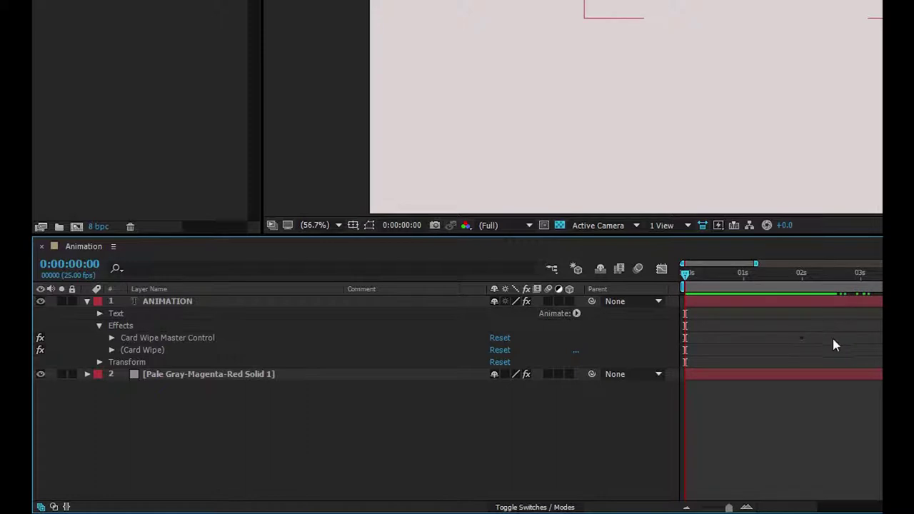
{"action": "mouse_move", "coordinate": [693, 273]}
{"action": "left_mouse_down"}
{"action": "mouse_move", "coordinate": [682, 325]}
{"action": "mouse_move", "coordinate": [800, 323]}
{"action": "mouse_move", "coordinate": [800, 340]}
{"action": "mouse_move", "coordinate": [786, 349]}
{"action": "left_mouse_up"}
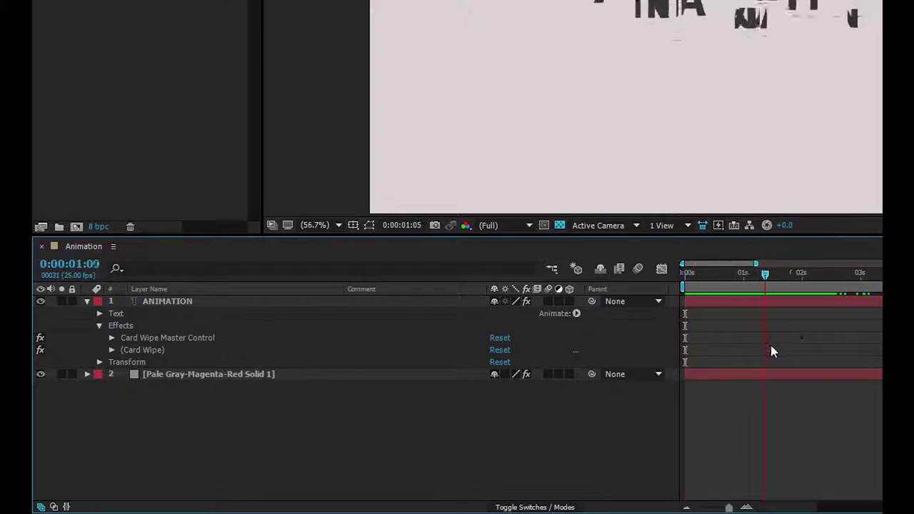
{"action": "left_click_drag", "start_coordinate": [785, 354], "coordinate": [813, 350]}
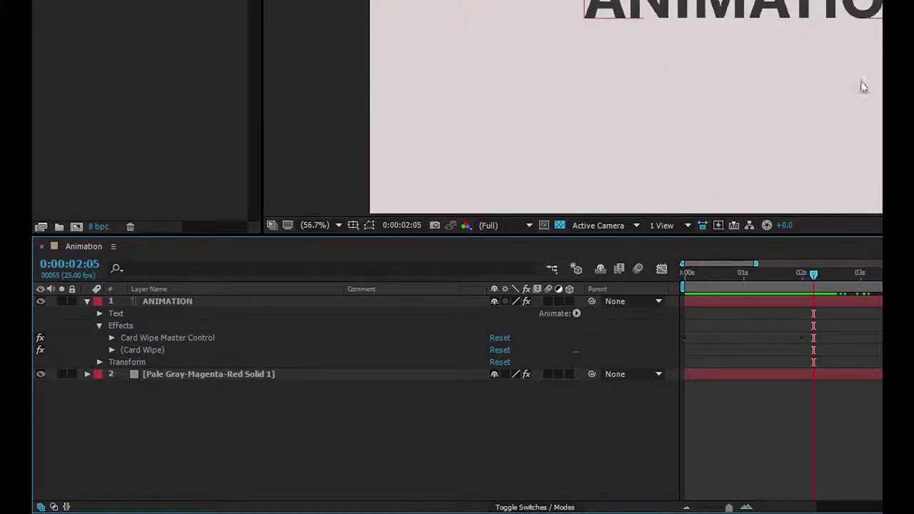
{"action": "key", "text": "Home"}
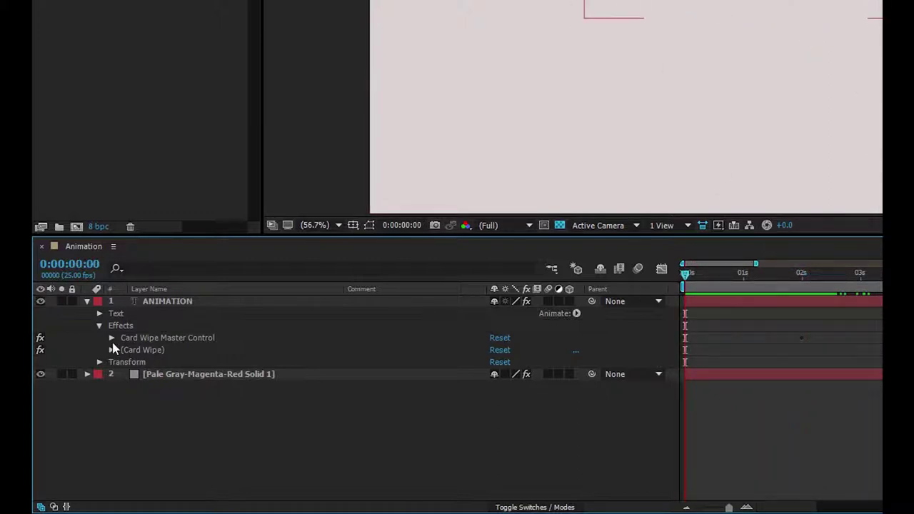
Expand Card Wipe Master Control, review the Transition Completion keyframes, then remove them all.
{"action": "left_click", "coordinate": [111, 338]}
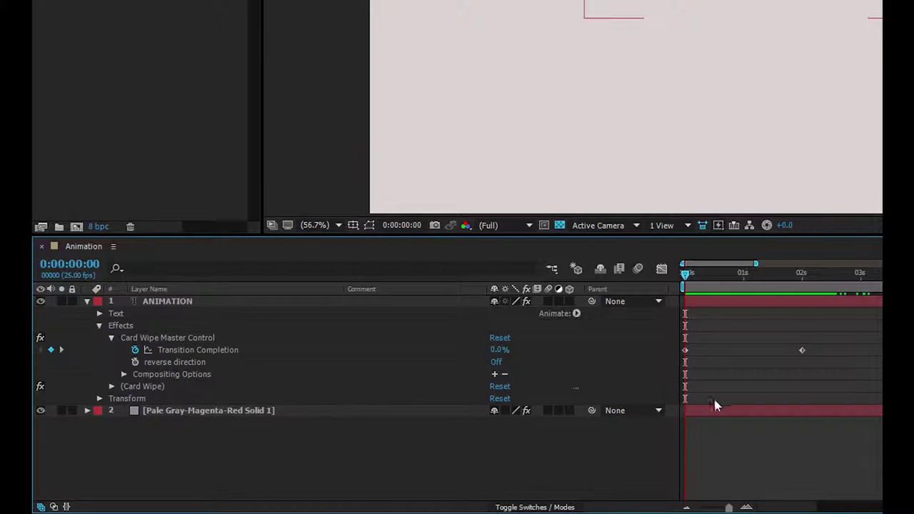
{"action": "left_click_drag", "start_coordinate": [687, 273], "coordinate": [838, 274]}
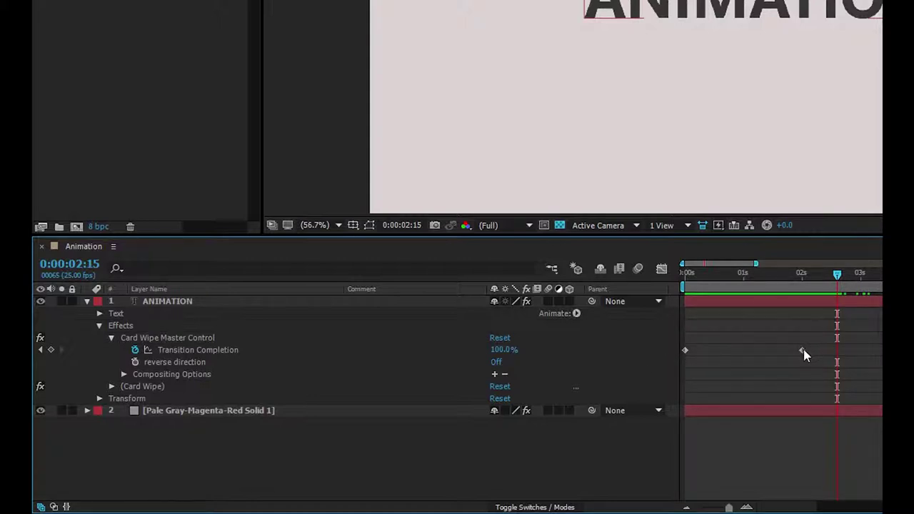
{"action": "mouse_move", "coordinate": [803, 350]}
{"action": "left_click_drag", "start_coordinate": [838, 274], "coordinate": [663, 303]}
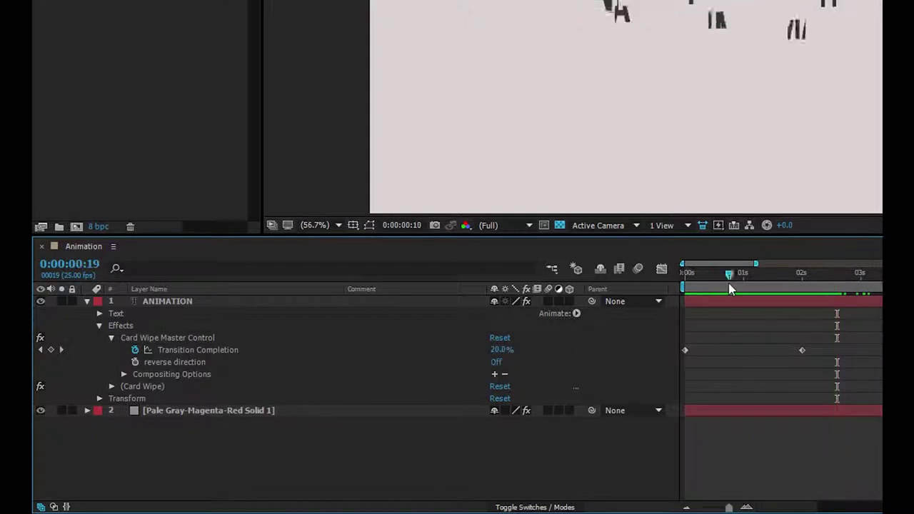
{"action": "left_click", "coordinate": [685, 350]}
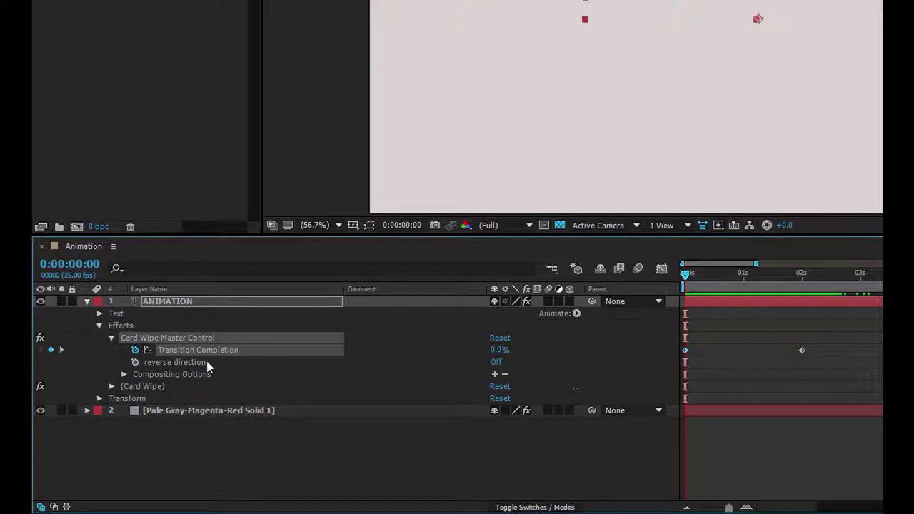
{"action": "left_click_drag", "start_coordinate": [809, 283], "coordinate": [685, 278]}
{"action": "left_click", "coordinate": [134, 350]}
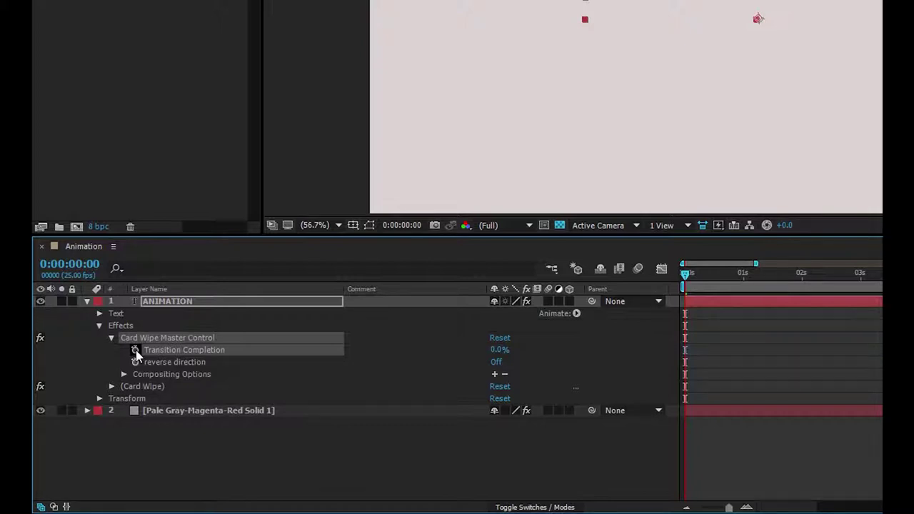
Start Transition Completion keyframes at 0% at time zero and try a keyframe at 1 second.
{"action": "left_click", "coordinate": [136, 350]}
{"action": "mouse_move", "coordinate": [687, 274]}
{"action": "left_mouse_down"}
{"action": "mouse_move", "coordinate": [714, 277]}
{"action": "mouse_move", "coordinate": [660, 278]}
{"action": "left_mouse_up"}
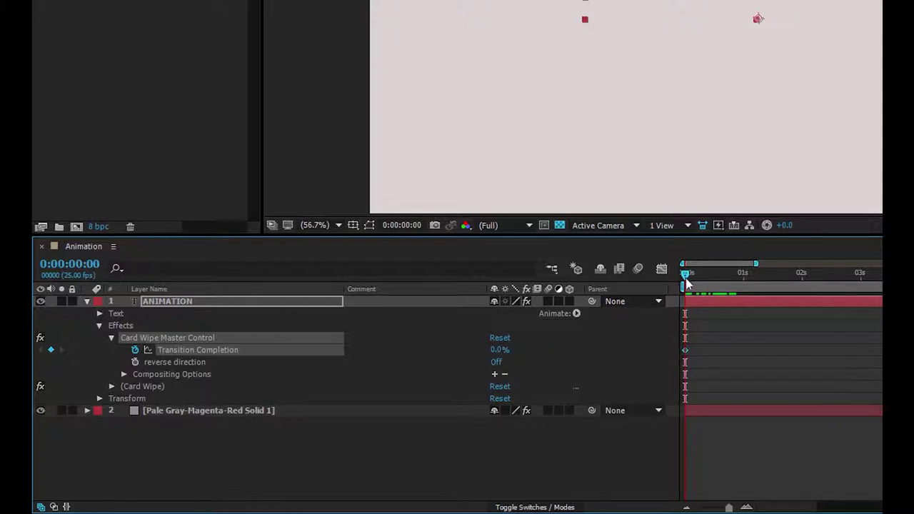
{"action": "left_click_drag", "start_coordinate": [687, 279], "coordinate": [745, 285]}
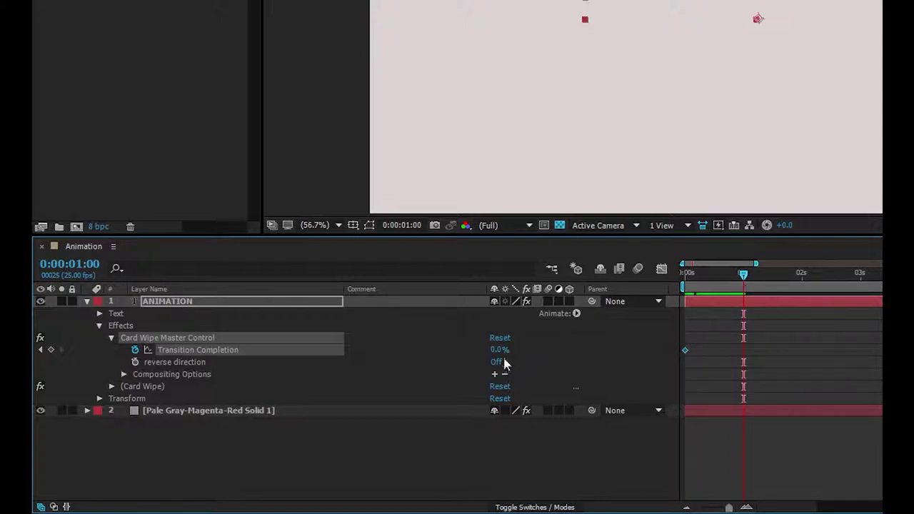
{"action": "left_click_drag", "start_coordinate": [499, 350], "coordinate": [553, 351]}
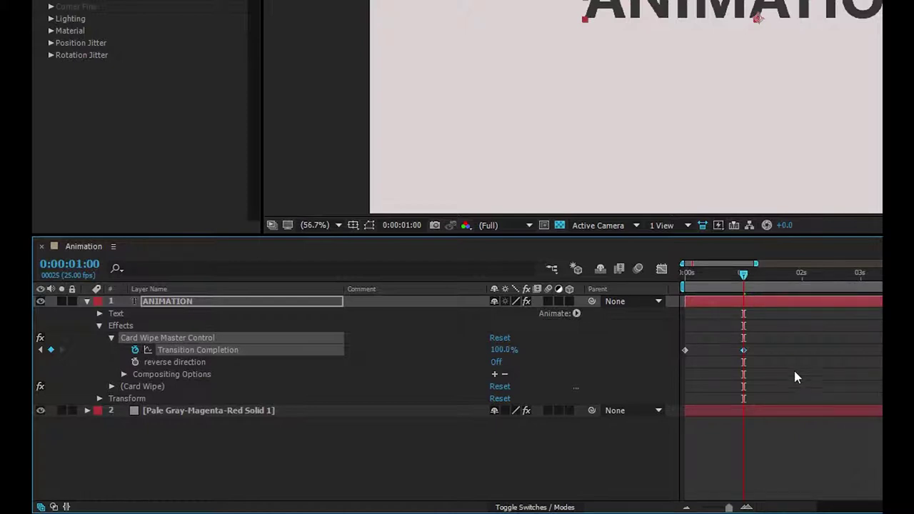
{"action": "left_click_drag", "start_coordinate": [725, 341], "coordinate": [760, 370]}
{"action": "left_click", "coordinate": [794, 344]}
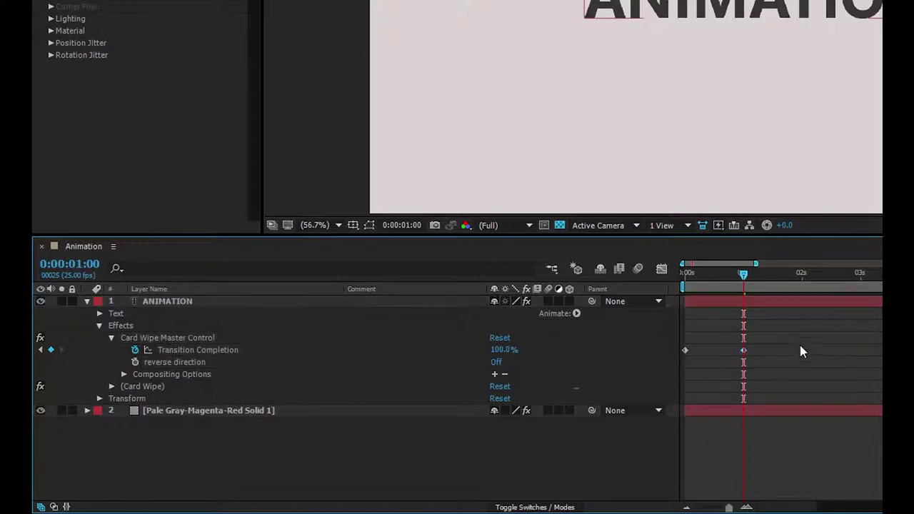
{"action": "left_click_drag", "start_coordinate": [790, 334], "coordinate": [730, 350]}
{"action": "left_click", "coordinate": [849, 339]}
At 0:00:03:00, delete the stray 1-second keyframe and set Transition Completion to 100%.
{"action": "left_click", "coordinate": [862, 277]}
{"action": "left_click_drag", "start_coordinate": [861, 276], "coordinate": [862, 280]}
{"action": "left_click_drag", "start_coordinate": [784, 337], "coordinate": [735, 361]}
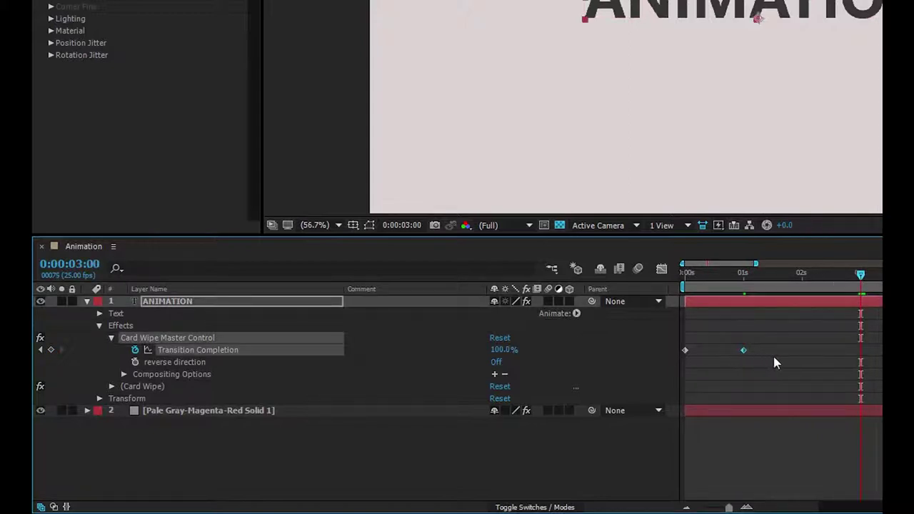
{"action": "key", "text": "Delete"}
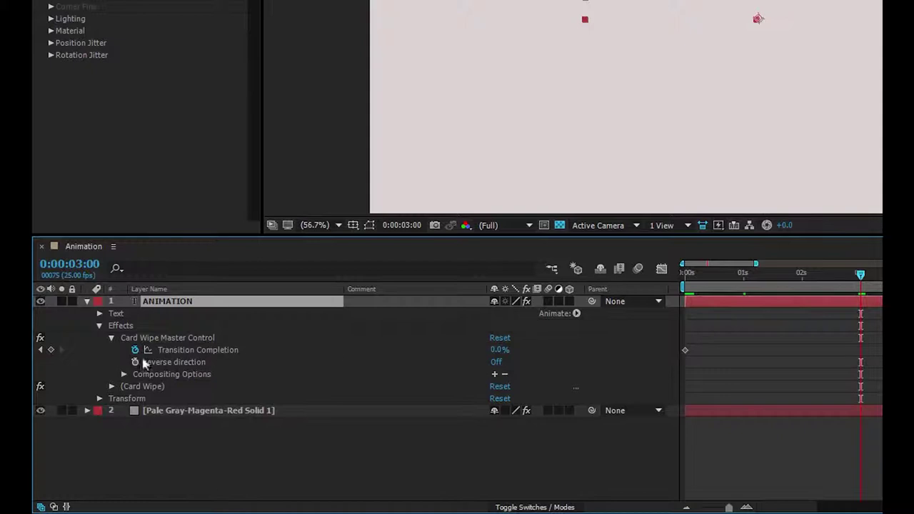
{"action": "left_click_drag", "start_coordinate": [501, 349], "coordinate": [654, 339]}
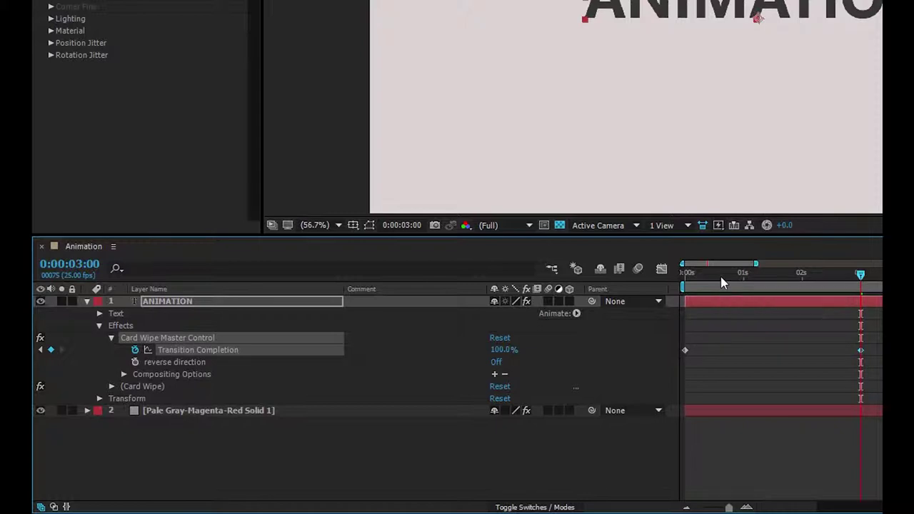
{"action": "left_click_drag", "start_coordinate": [721, 277], "coordinate": [774, 278]}
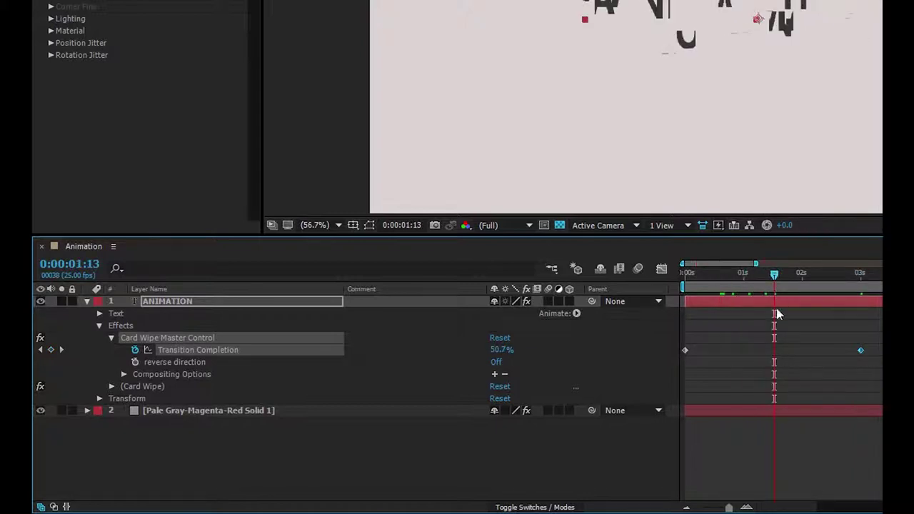
At 0:00:01:10, lower Transition Completion to 35.7% to add a keyframe, then preview the wipe.
{"action": "left_click_drag", "start_coordinate": [774, 274], "coordinate": [769, 278]}
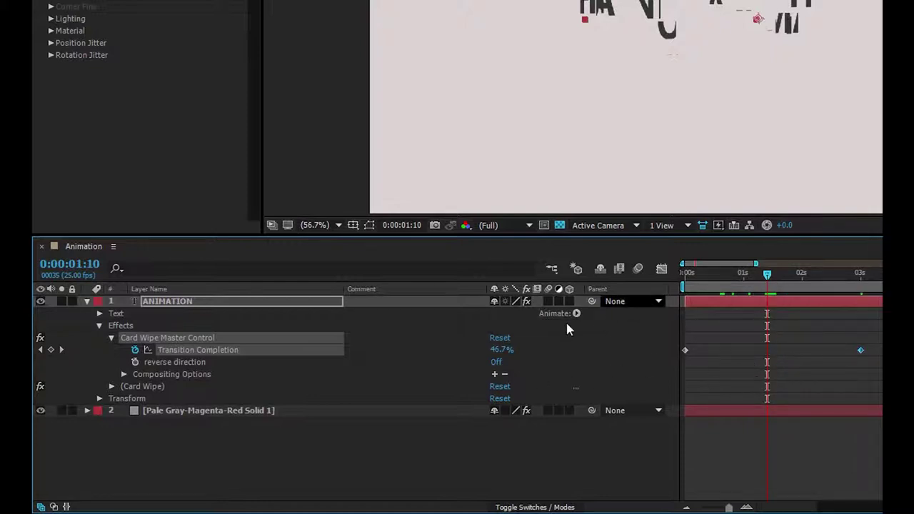
{"action": "left_click_drag", "start_coordinate": [507, 350], "coordinate": [504, 351]}
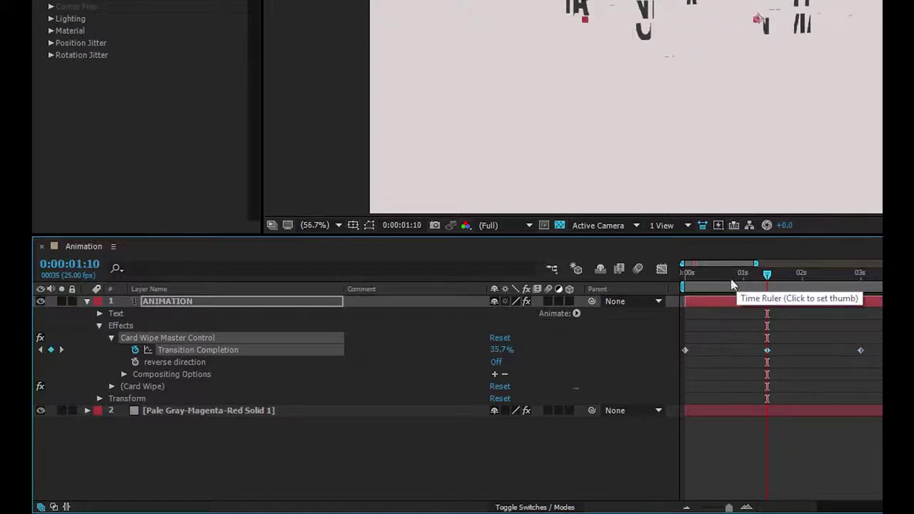
{"action": "key", "text": "space"}
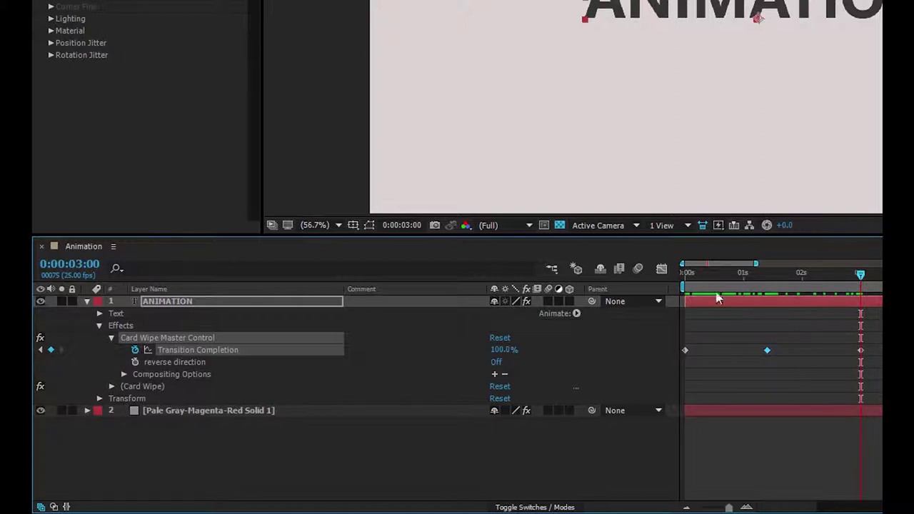
{"action": "mouse_move", "coordinate": [753, 275]}
{"action": "left_mouse_down"}
{"action": "mouse_move", "coordinate": [704, 290]}
{"action": "mouse_move", "coordinate": [769, 298]}
{"action": "left_mouse_up"}
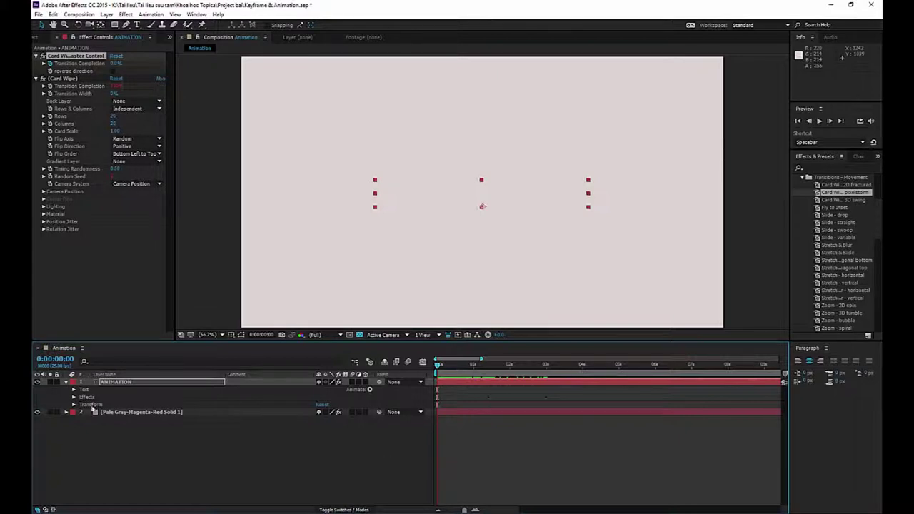
Expand the text layer's Transform properties and scrub through the card flip.
{"action": "left_click", "coordinate": [74, 404]}
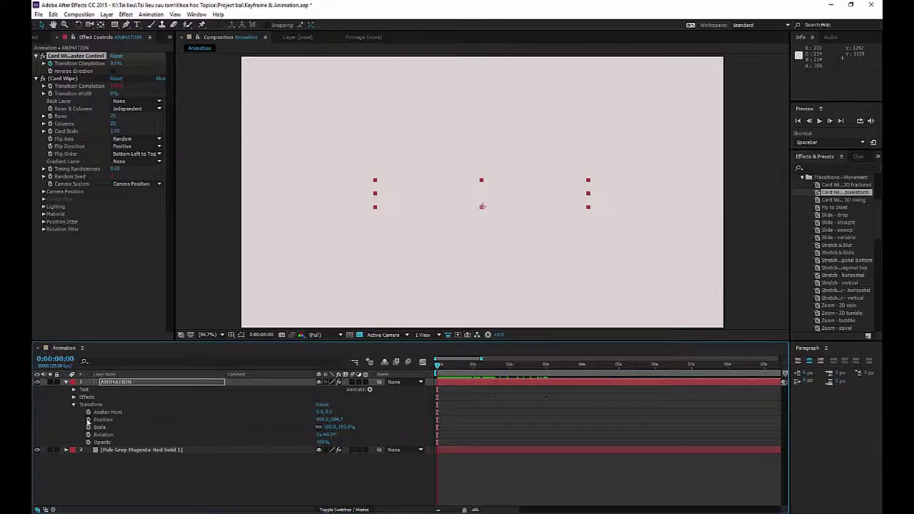
{"action": "left_click_drag", "start_coordinate": [438, 366], "coordinate": [546, 385]}
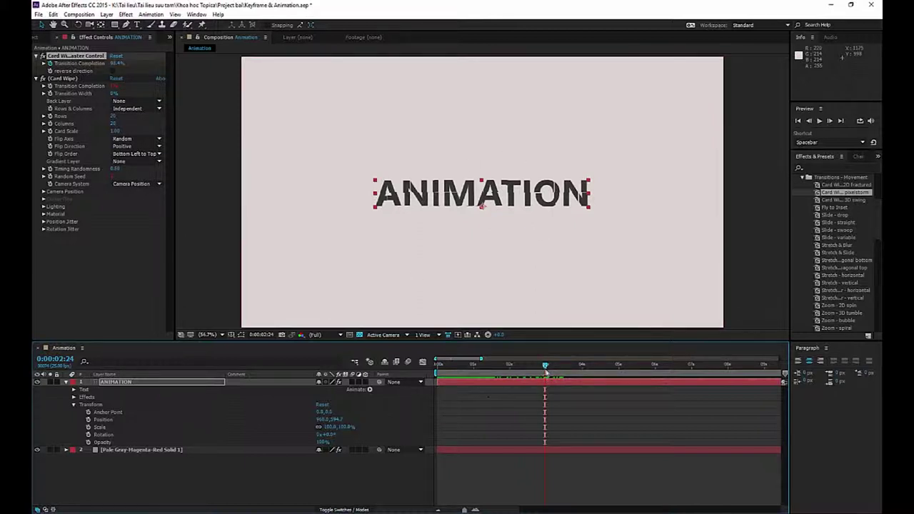
{"action": "left_click_drag", "start_coordinate": [549, 367], "coordinate": [435, 385]}
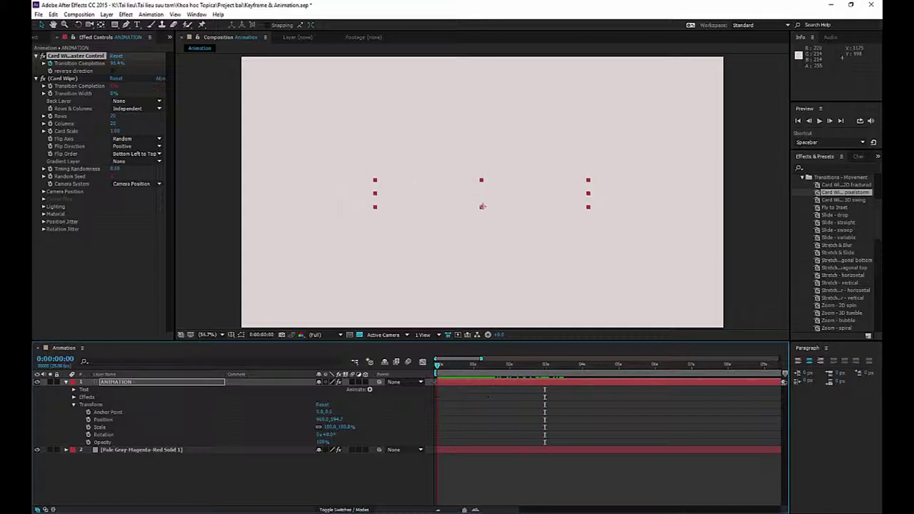
Keyframe Scale from 100% at 0 seconds to 139% at 3 seconds and preview it.
{"action": "left_click", "coordinate": [88, 427]}
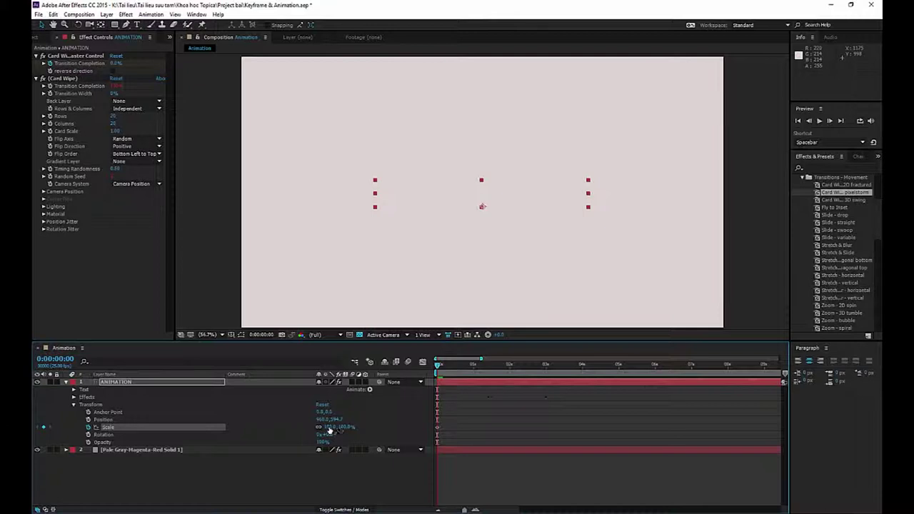
{"action": "left_click", "coordinate": [547, 370]}
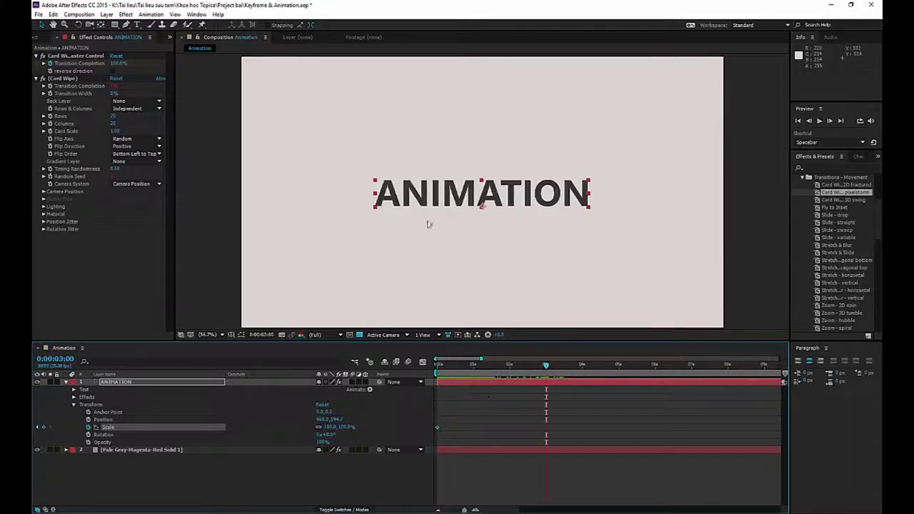
{"action": "left_click_drag", "start_coordinate": [332, 427], "coordinate": [362, 427]}
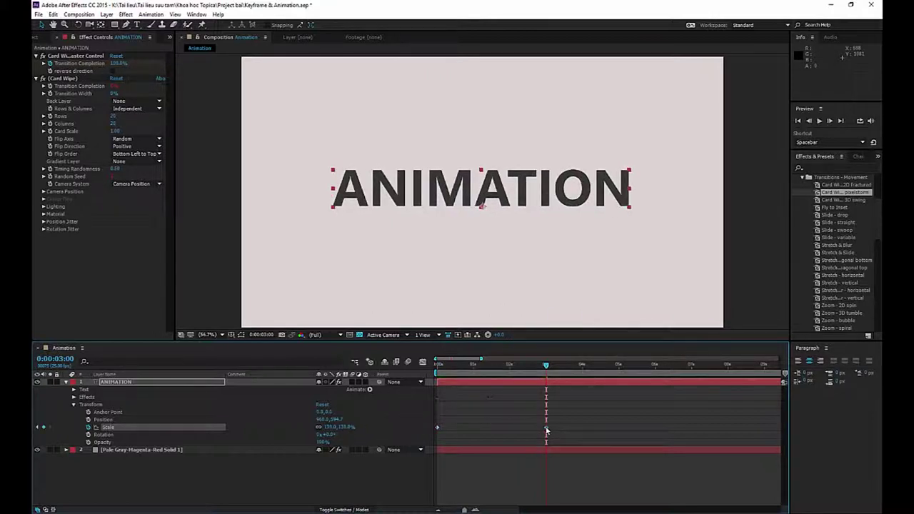
{"action": "mouse_move", "coordinate": [547, 431]}
{"action": "left_click_drag", "start_coordinate": [546, 365], "coordinate": [460, 371]}
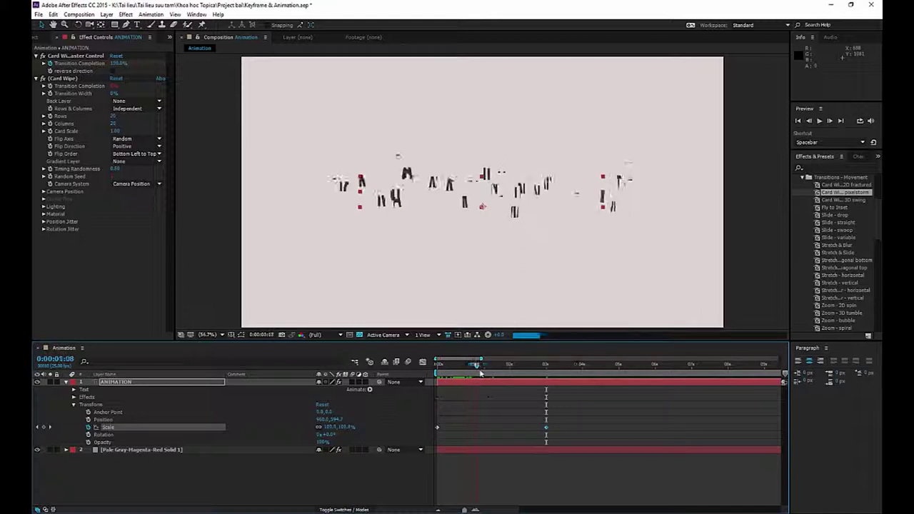
{"action": "left_click_drag", "start_coordinate": [459, 371], "coordinate": [557, 391]}
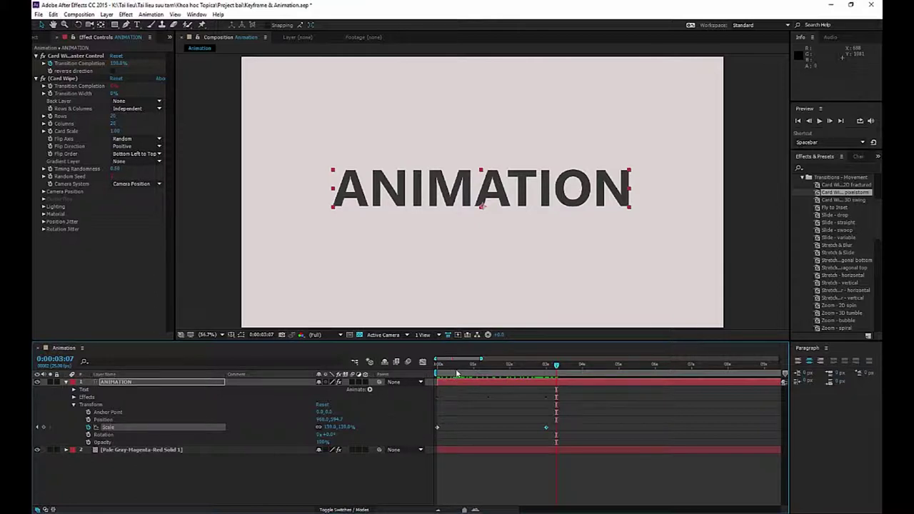
{"action": "left_click_drag", "start_coordinate": [457, 373], "coordinate": [431, 377]}
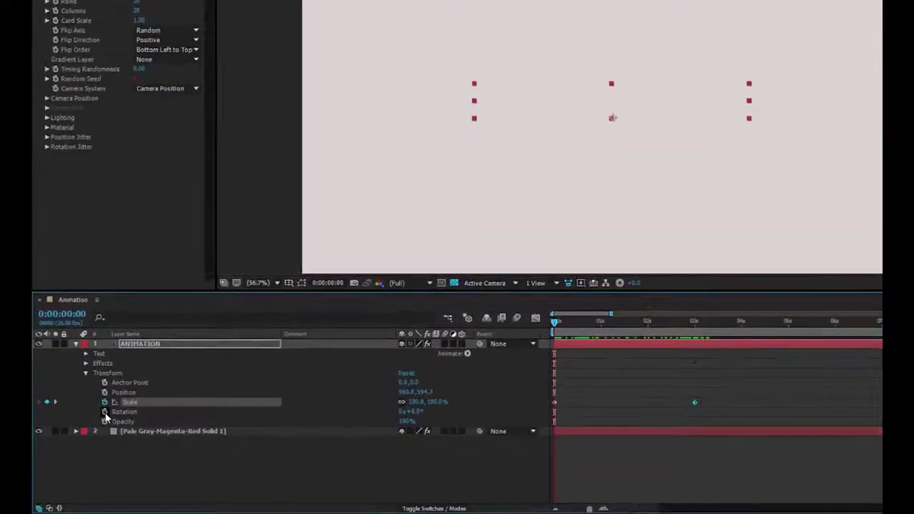
Keyframe Rotation from 0° at the start to a full 360° turn at 3 seconds, then preview.
{"action": "left_click", "coordinate": [104, 412]}
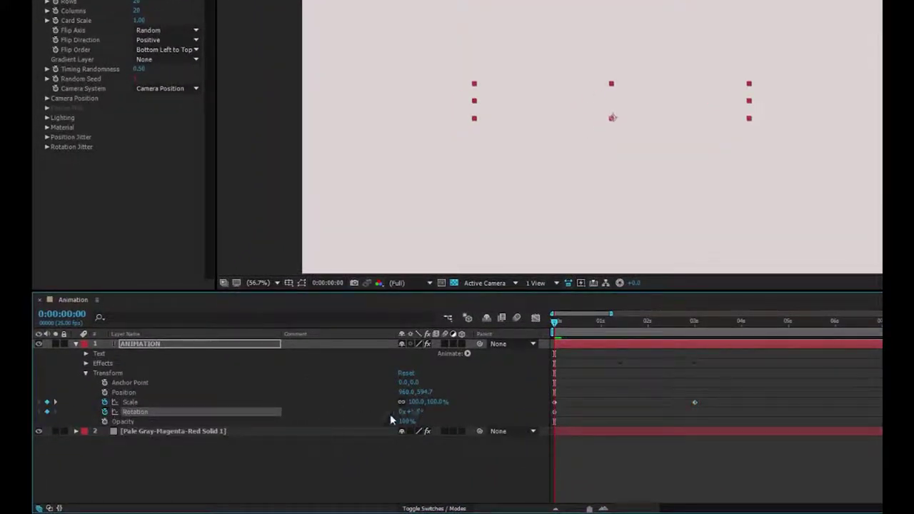
{"action": "left_click", "coordinate": [695, 323]}
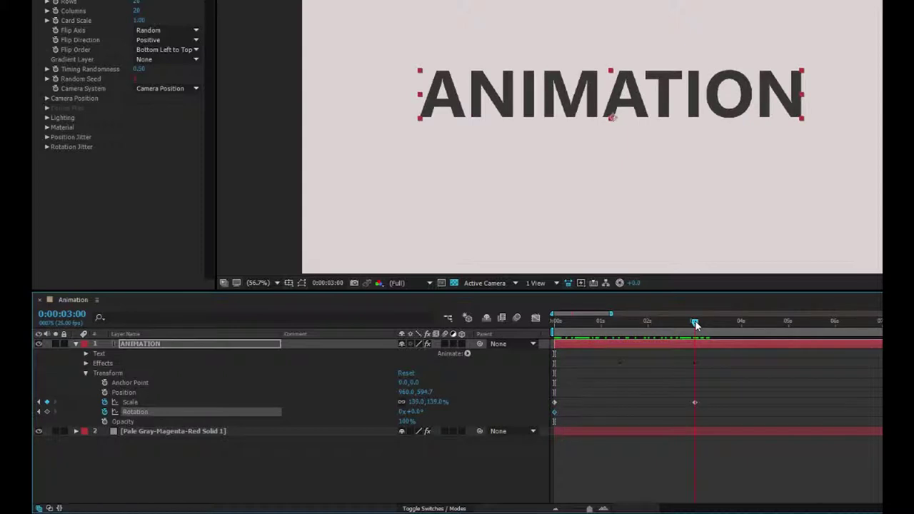
{"action": "mouse_move", "coordinate": [413, 412]}
{"action": "left_mouse_down"}
{"action": "mouse_move", "coordinate": [490, 409]}
{"action": "mouse_move", "coordinate": [751, 254]}
{"action": "mouse_move", "coordinate": [623, 417]}
{"action": "left_mouse_up"}
{"action": "left_click", "coordinate": [418, 413]}
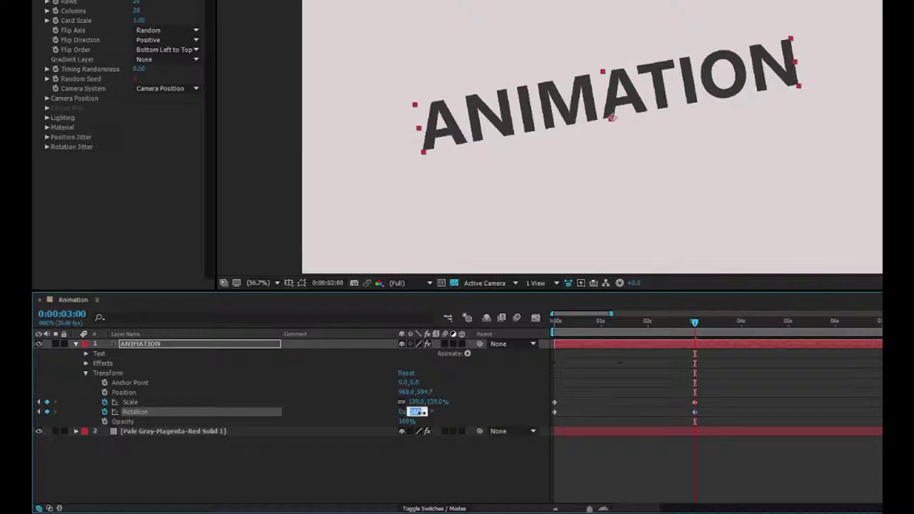
{"action": "type", "text": "3"}
{"action": "type", "text": "0"}
{"action": "key", "text": "Return"}
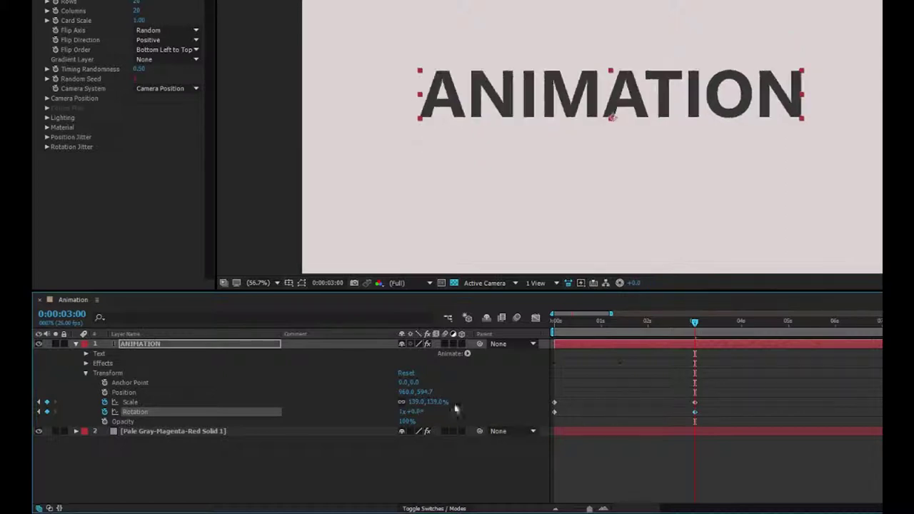
{"action": "mouse_move", "coordinate": [572, 323]}
{"action": "left_mouse_down"}
{"action": "mouse_move", "coordinate": [524, 331]}
{"action": "mouse_move", "coordinate": [708, 367]}
{"action": "left_mouse_up"}
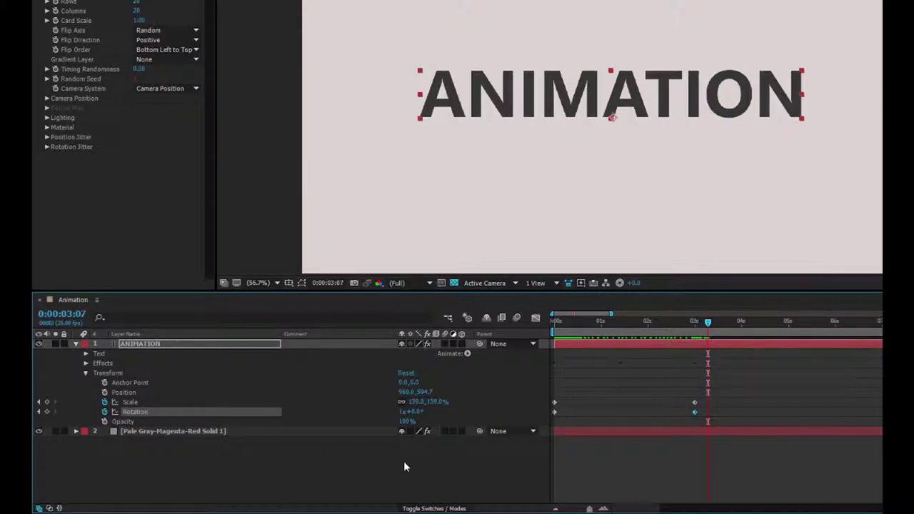
{"action": "left_click_drag", "start_coordinate": [597, 325], "coordinate": [540, 333]}
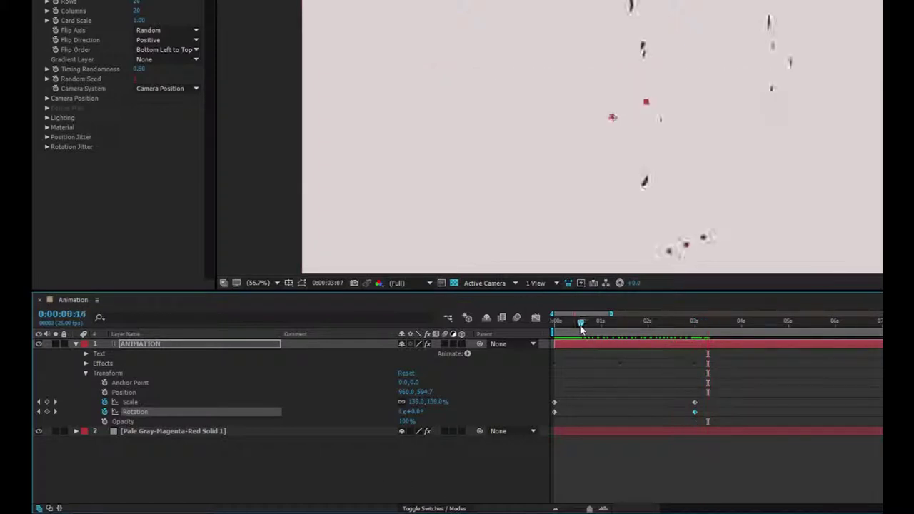
Keyframe Opacity at 0% at time zero, fading to 100% by 3 seconds, and scrub to preview.
{"action": "left_click", "coordinate": [107, 422]}
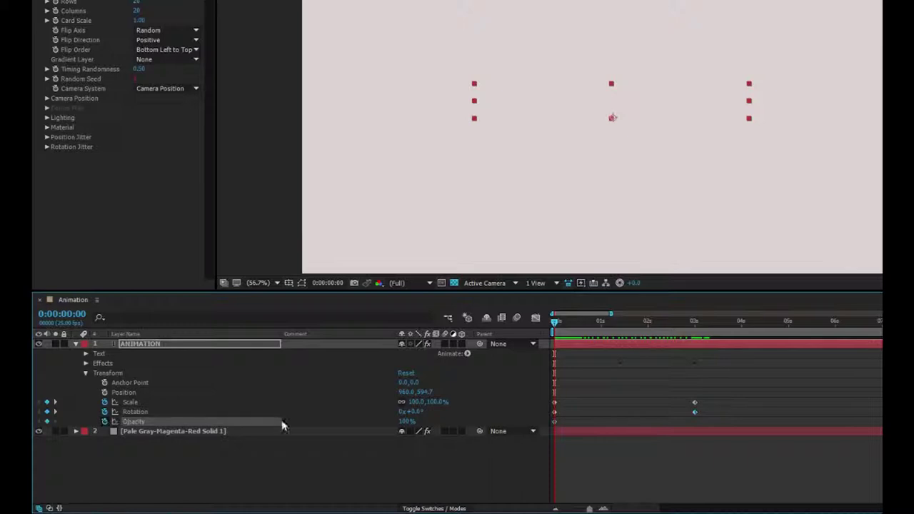
{"action": "left_click", "coordinate": [407, 422]}
{"action": "type", "text": "0"}
{"action": "key", "text": "Return"}
{"action": "left_click", "coordinate": [694, 322]}
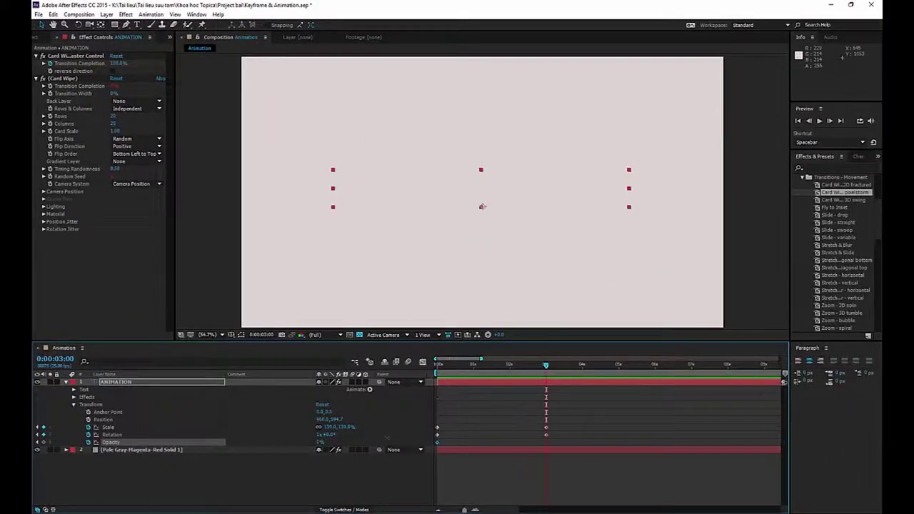
{"action": "mouse_move", "coordinate": [546, 365]}
{"action": "left_mouse_down"}
{"action": "mouse_move", "coordinate": [468, 375]}
{"action": "mouse_move", "coordinate": [561, 384]}
{"action": "left_mouse_up"}
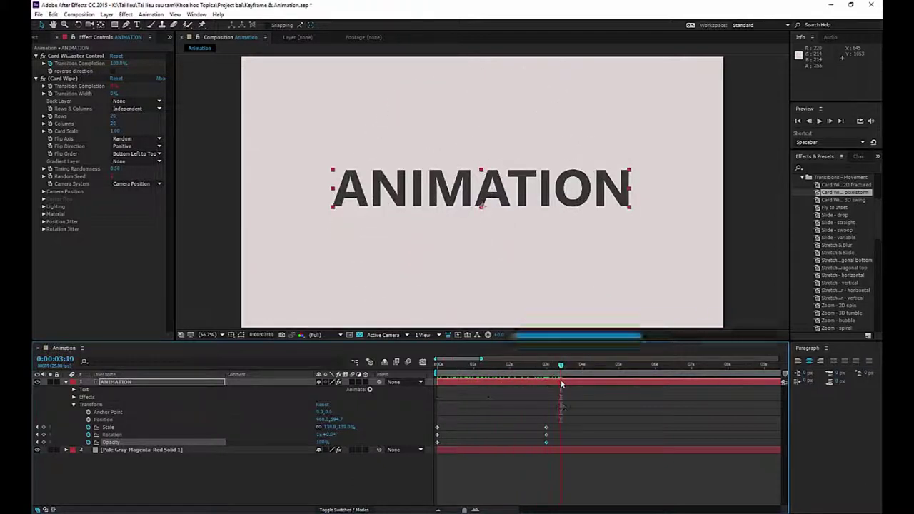